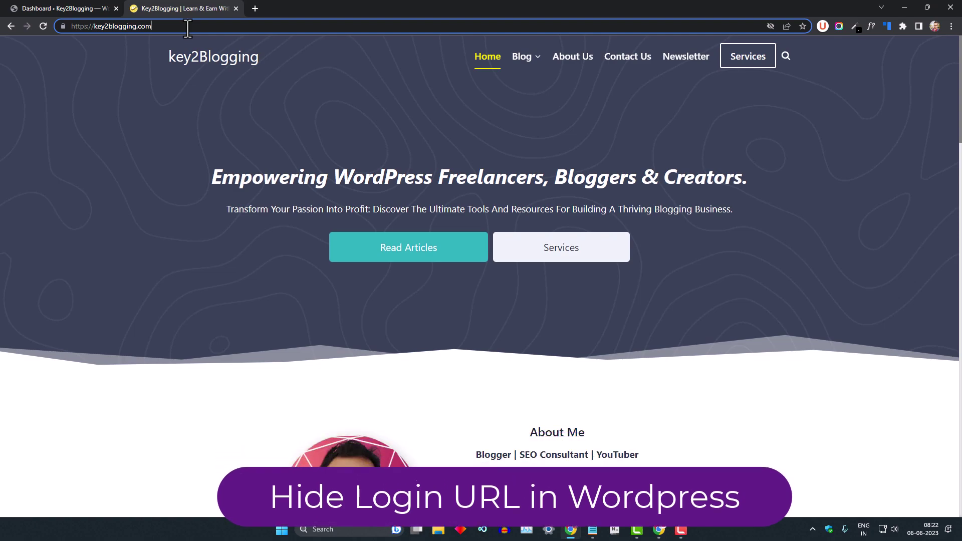
Step: Visit the site's /wp-admin address and homepage, then return to the Key2Blogging dashboard tab
text(/)
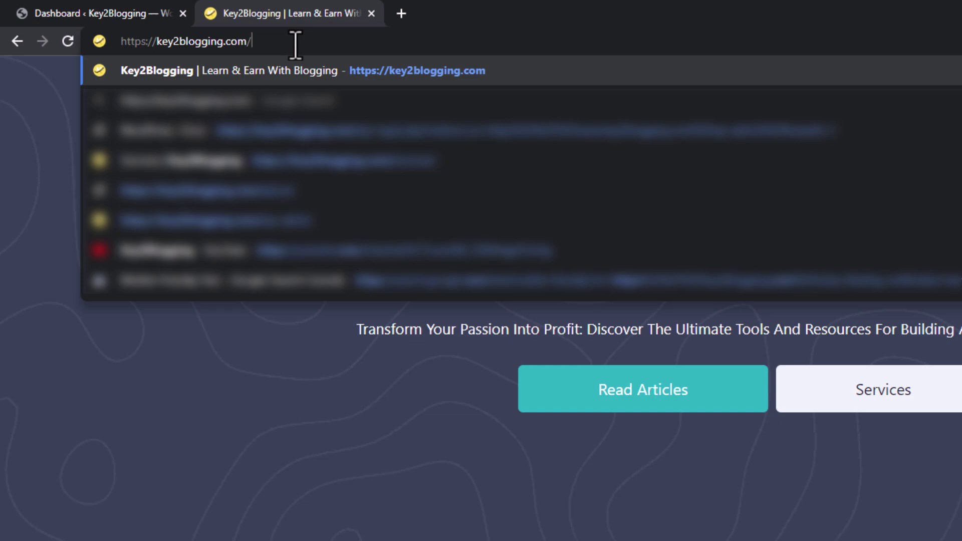
text(wp)
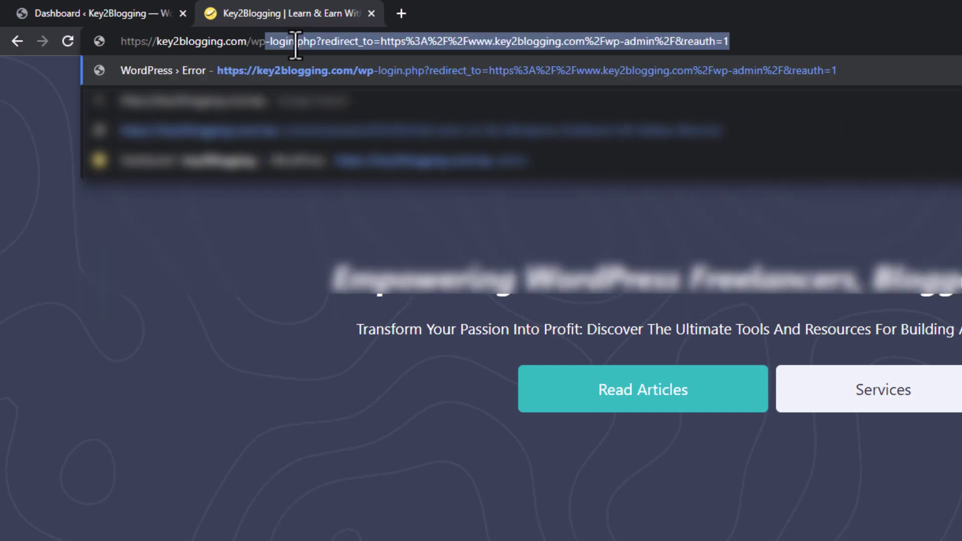
text(-admin)
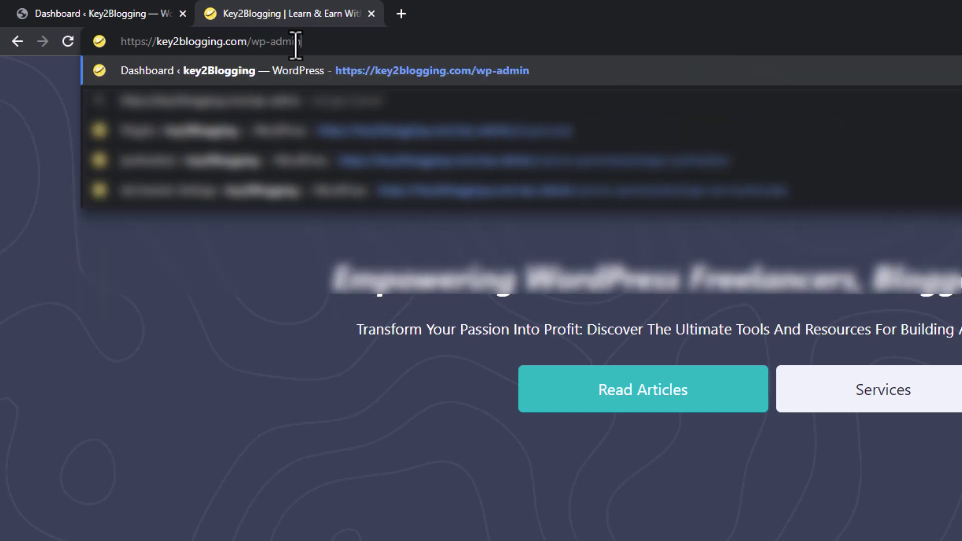
key(Return)
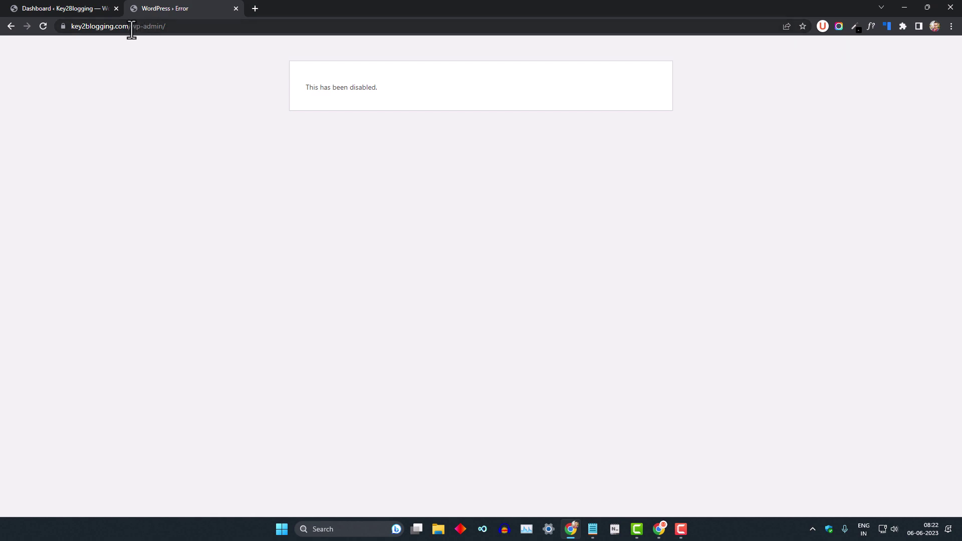
drag(130, 28, 182, 31)
key(BackSpace)
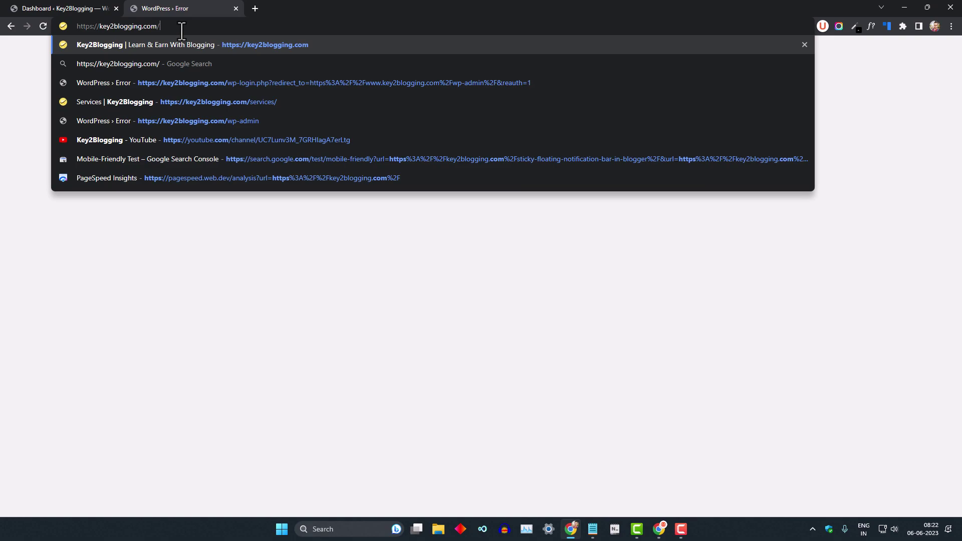
key(Return)
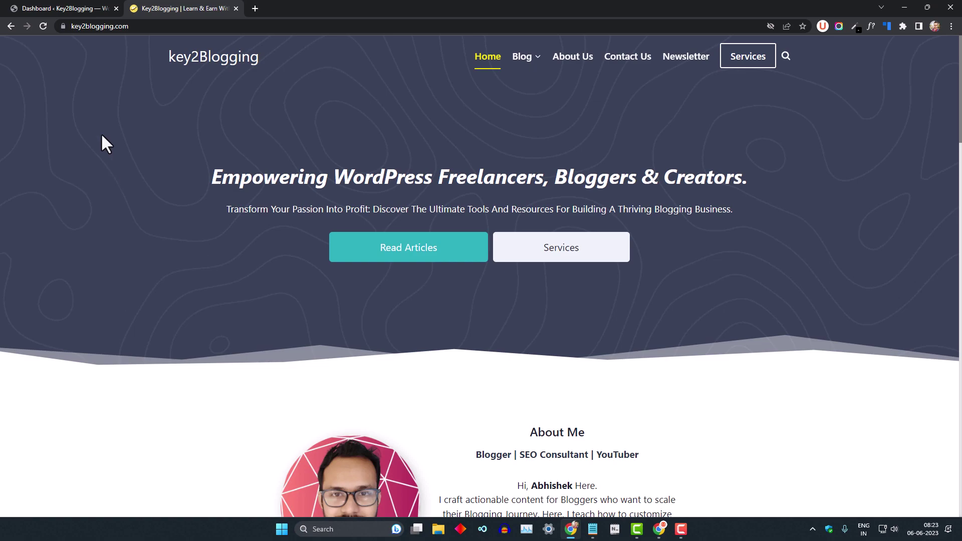
click(59, 8)
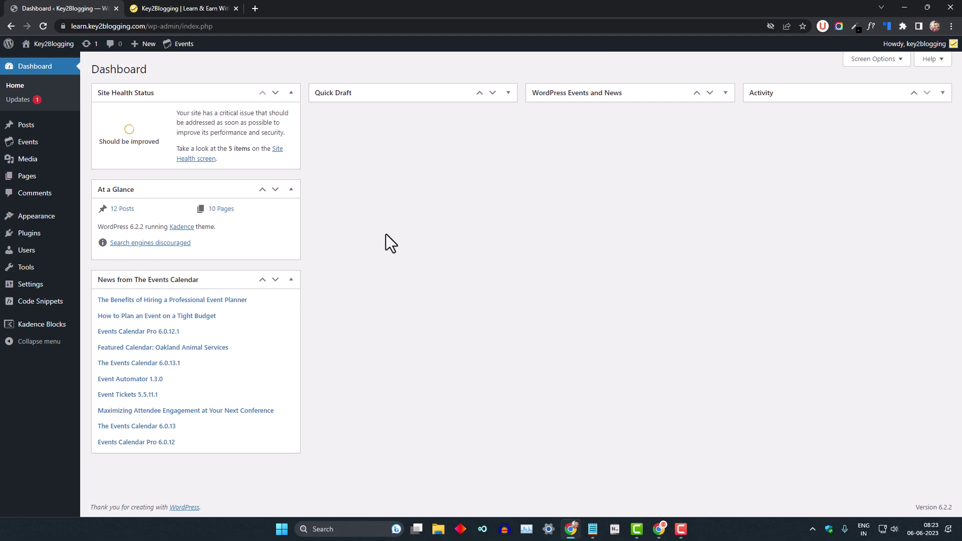
mouse_move(41, 239)
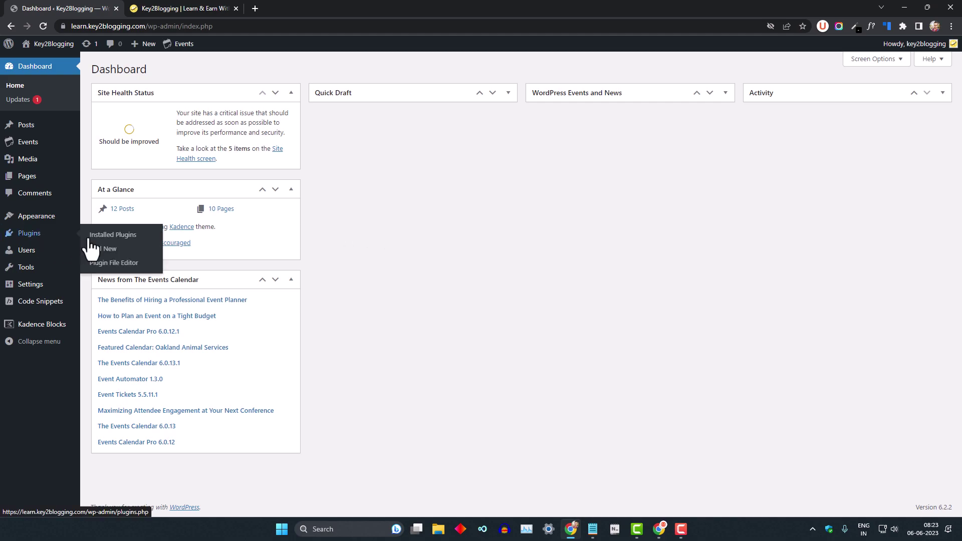
Step: Search the plugin directory for 'wps hide', then install and activate WPS Hide Login
click(102, 249)
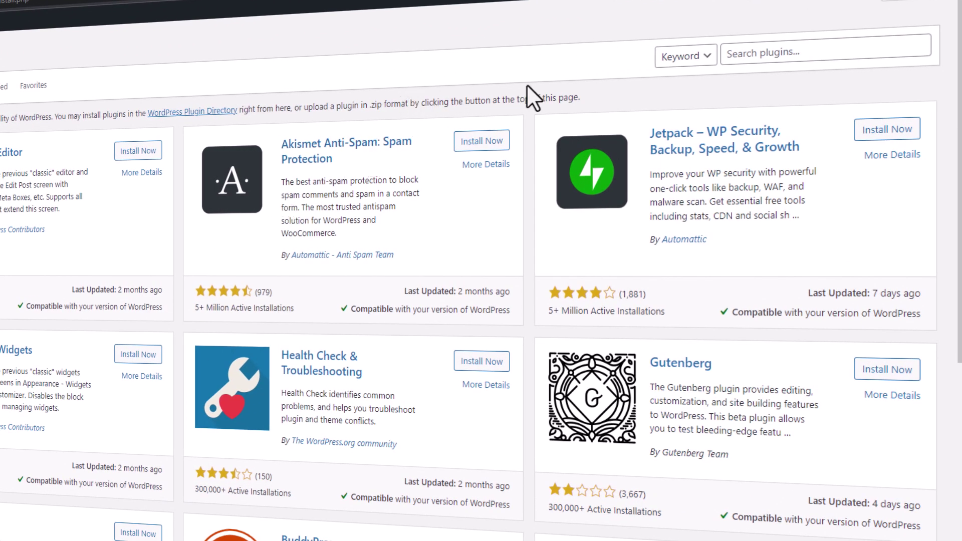
click(743, 59)
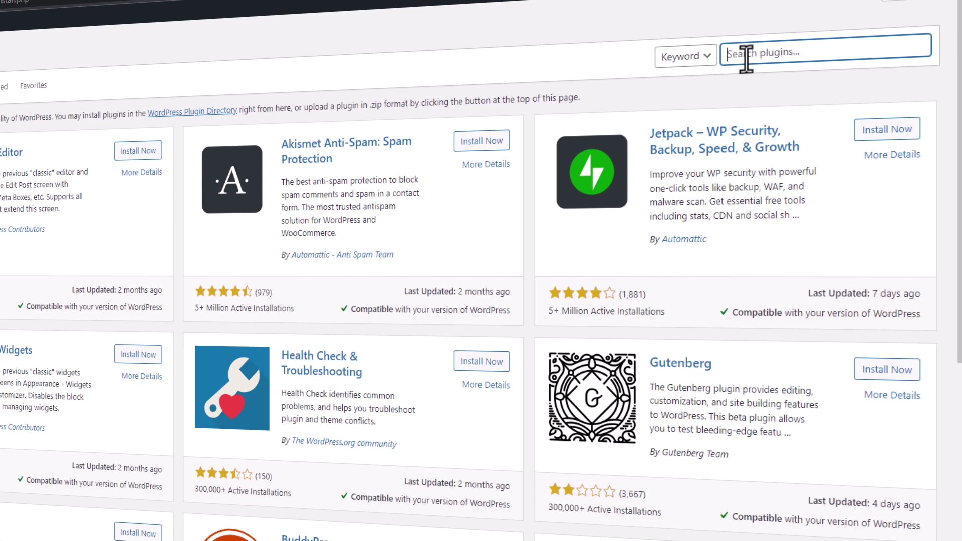
text(wps hide)
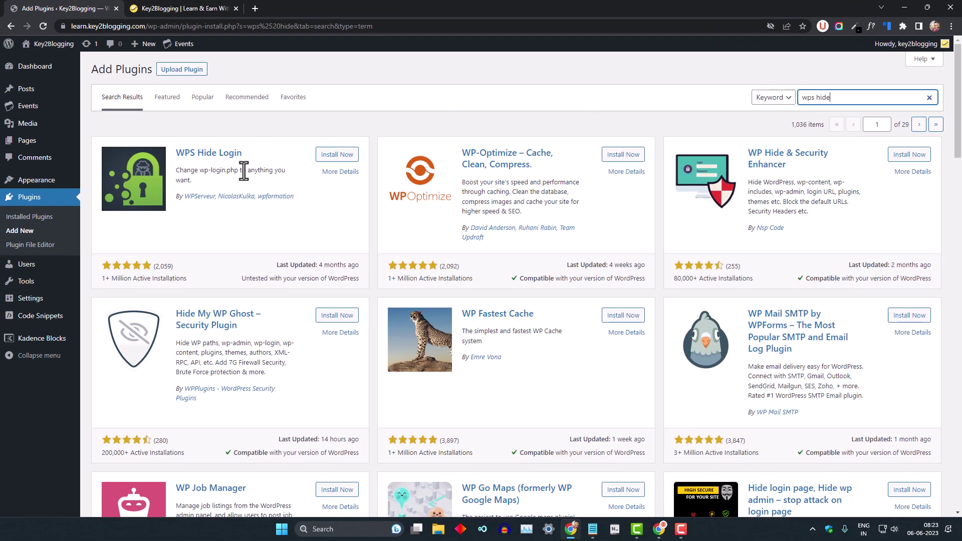
click(333, 155)
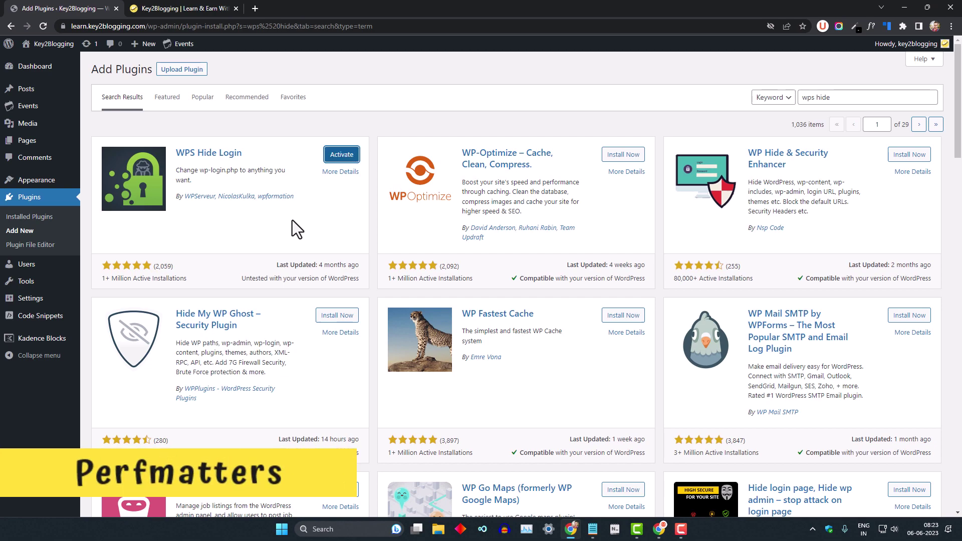
scroll(281, 281, down, 6)
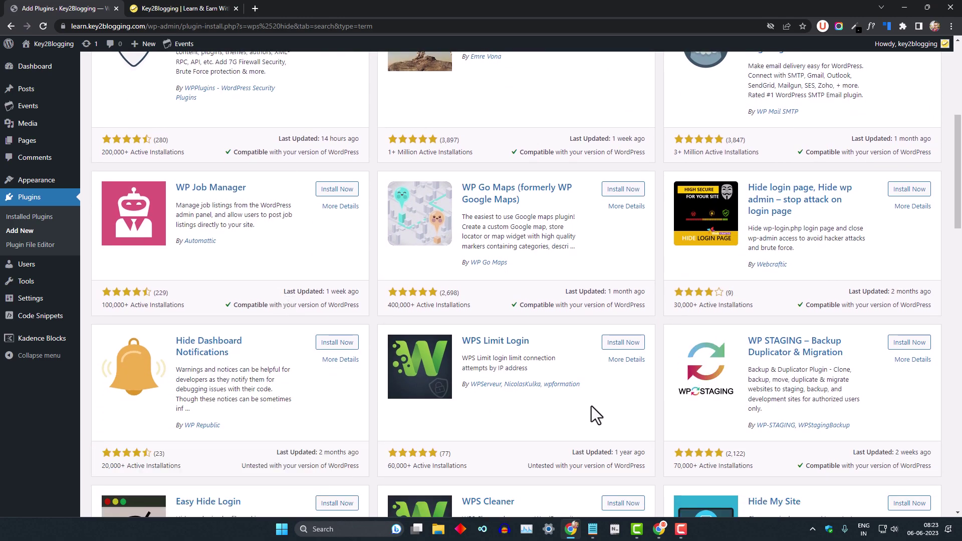
scroll(539, 407, up, 6)
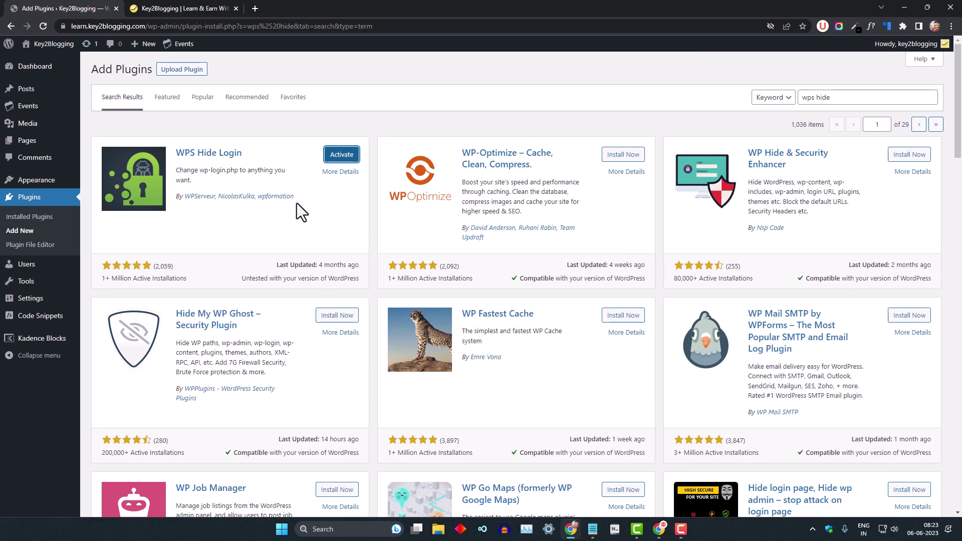
click(332, 158)
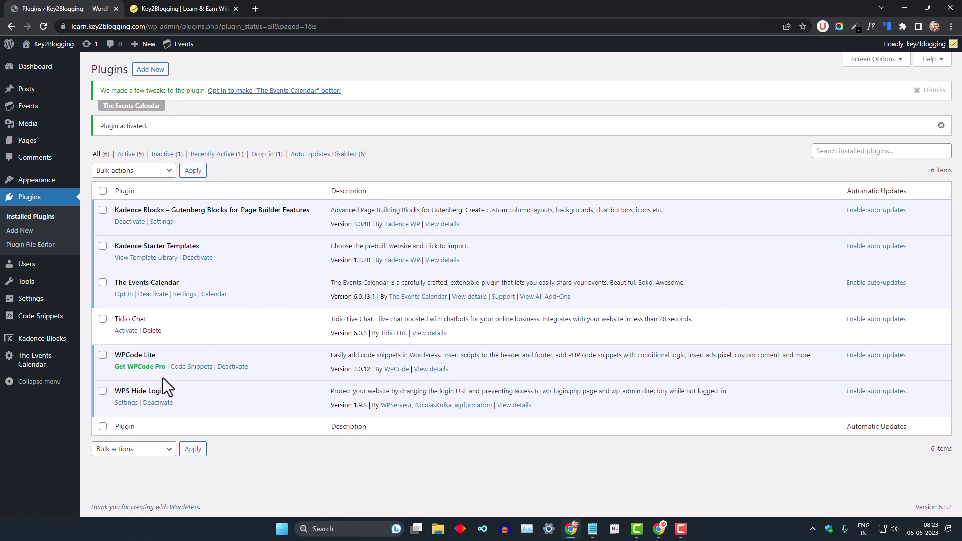
Step: Change WPS Hide Login's Login url from 'login' to 'Learn' and save the settings
click(126, 403)
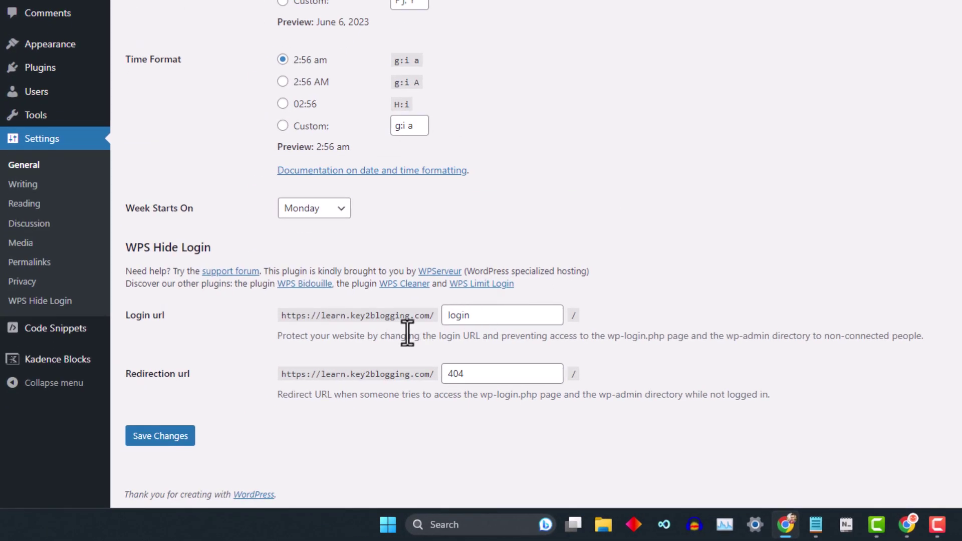
double_click(501, 318)
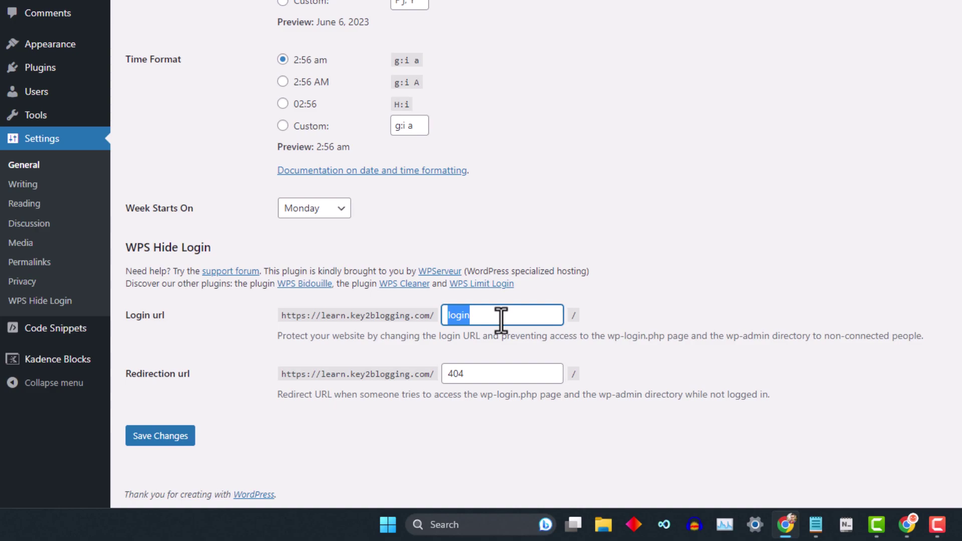
key(BackSpace)
text(Learn)
click(794, 293)
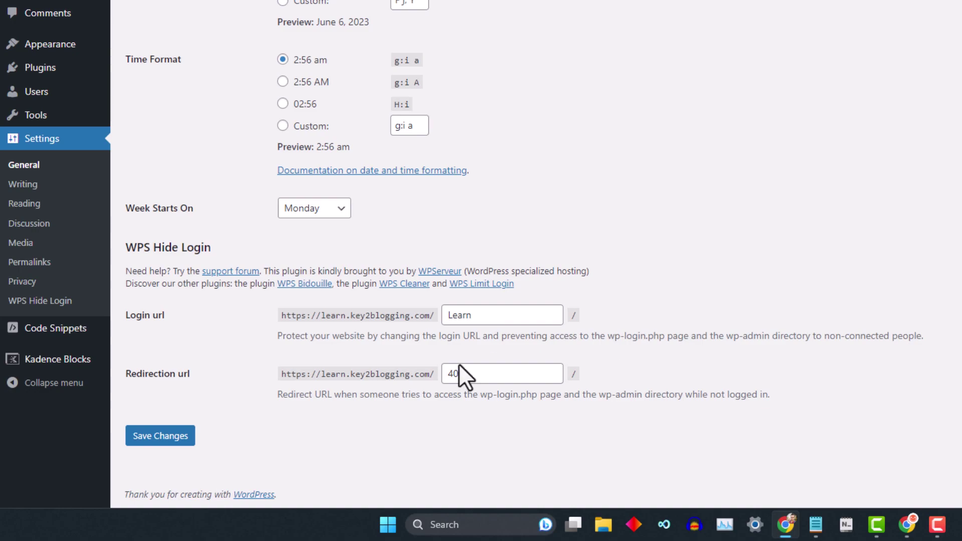
click(167, 437)
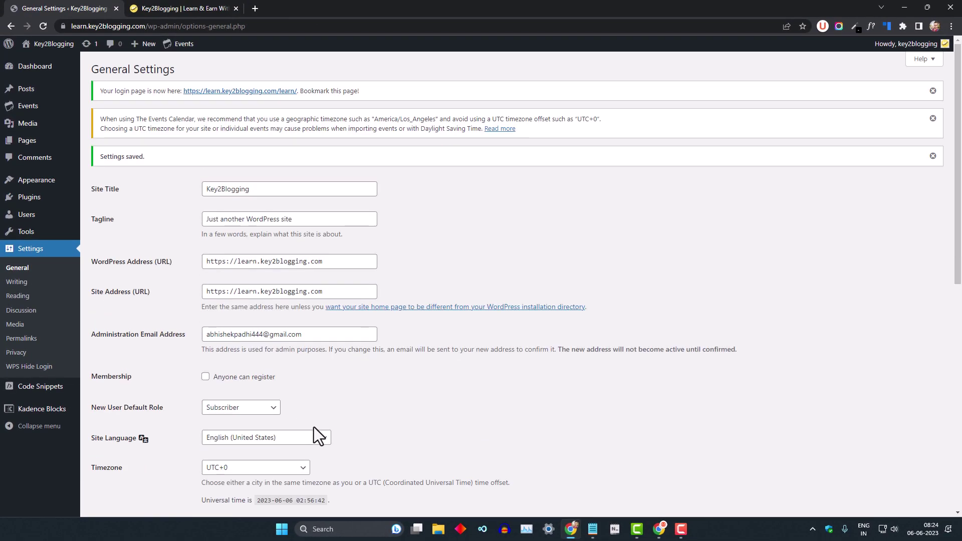
Step: Dismiss the login-page, Events Calendar and Settings saved notices, then copy the site's base address
scroll(433, 411, down, 8)
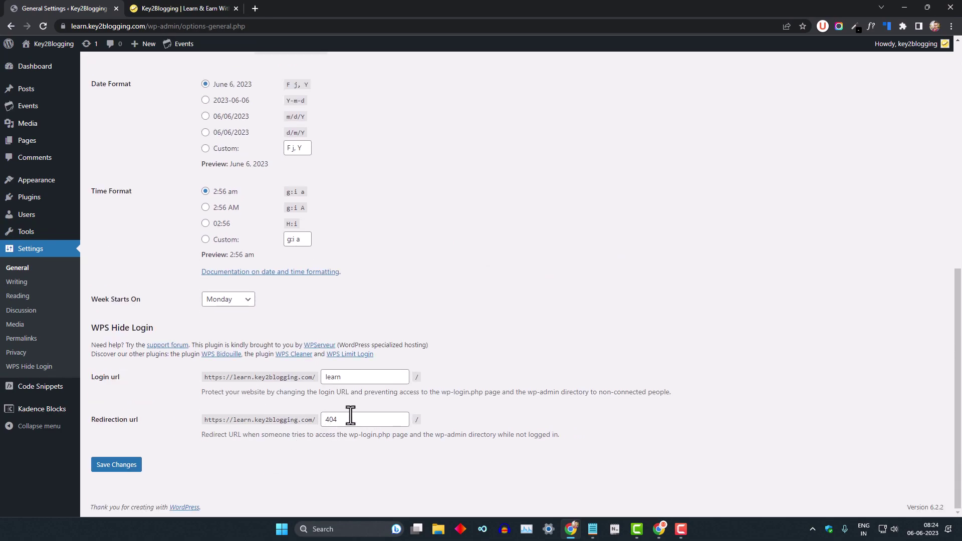
scroll(506, 385, up, 8)
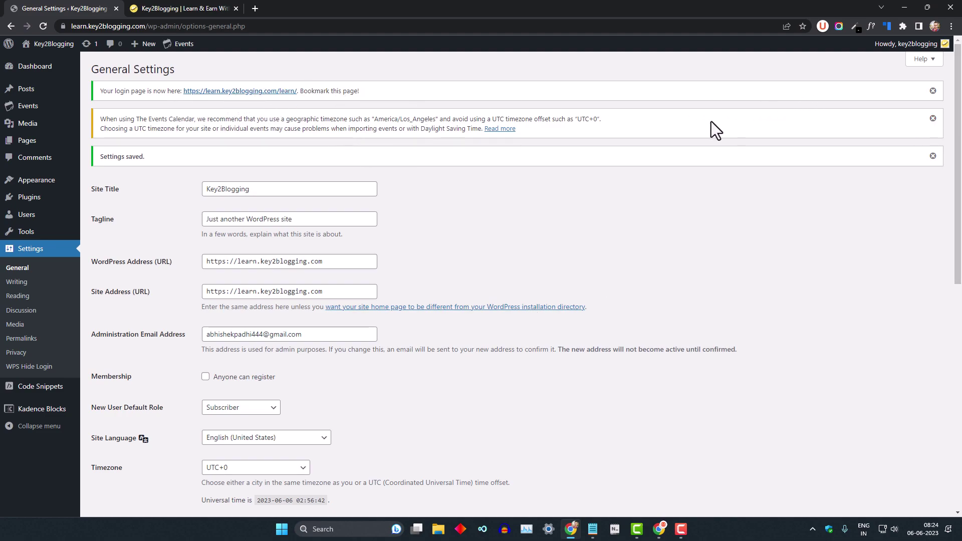
click(932, 93)
click(933, 93)
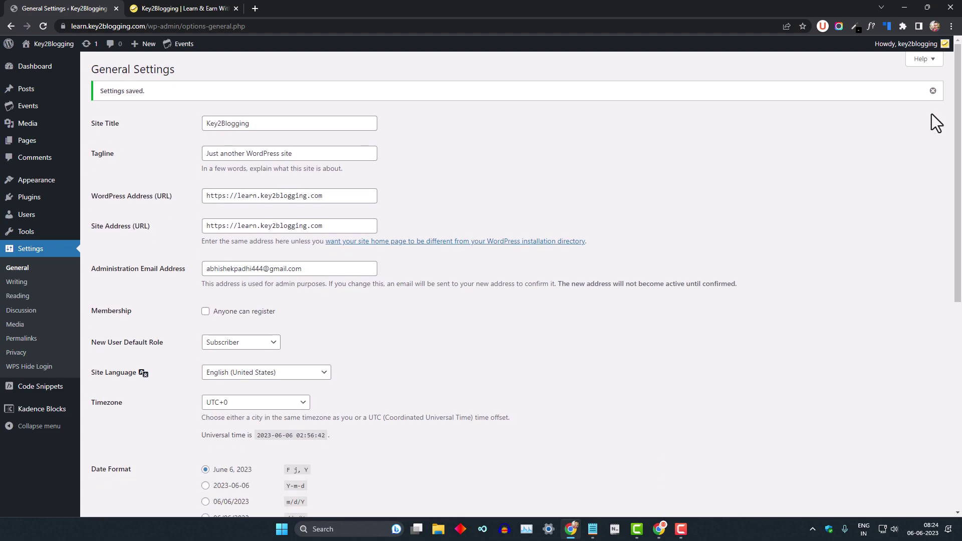
click(932, 91)
drag(145, 27, 54, 30)
key(ctrl+c)
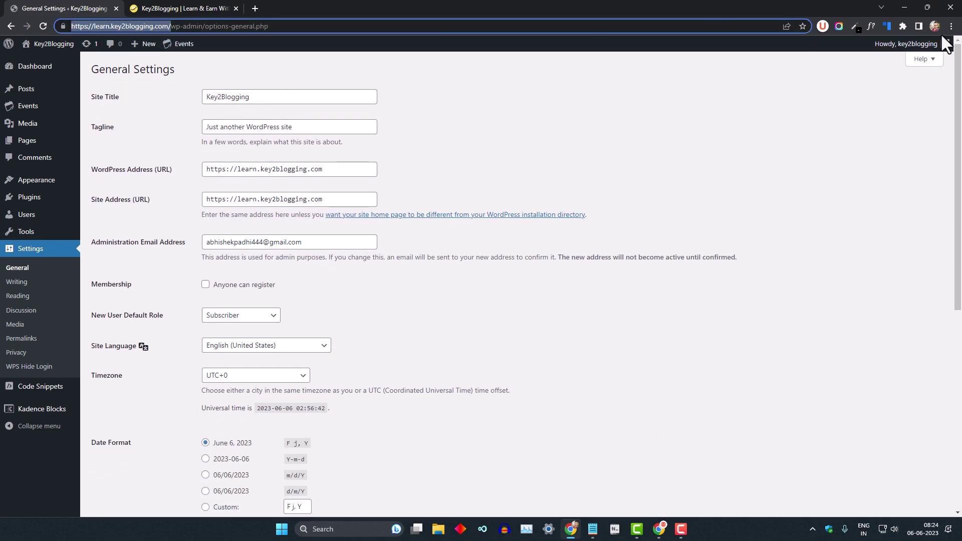
click(951, 26)
Step: In a new incognito window, load the site and then its /wp-admin address
click(875, 68)
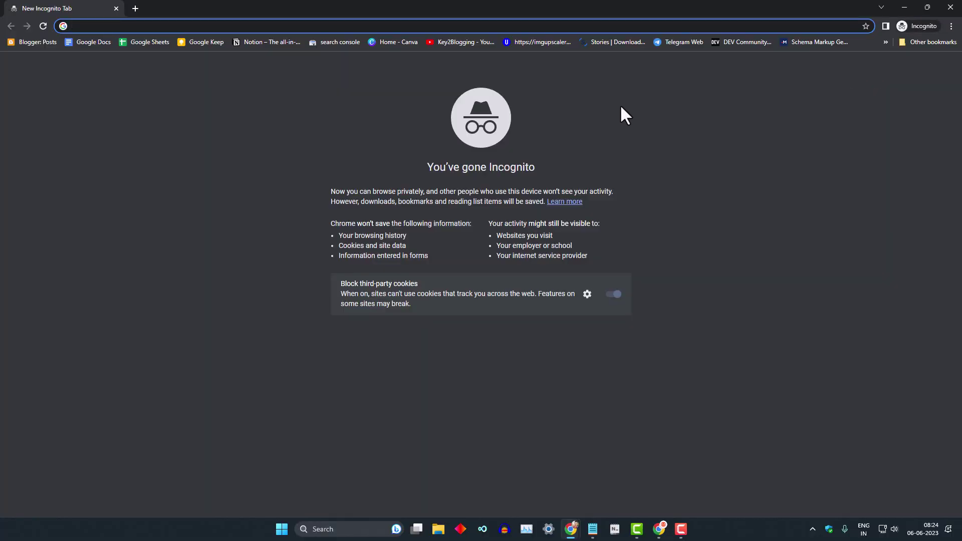
key(ctrl+v)
key(Return)
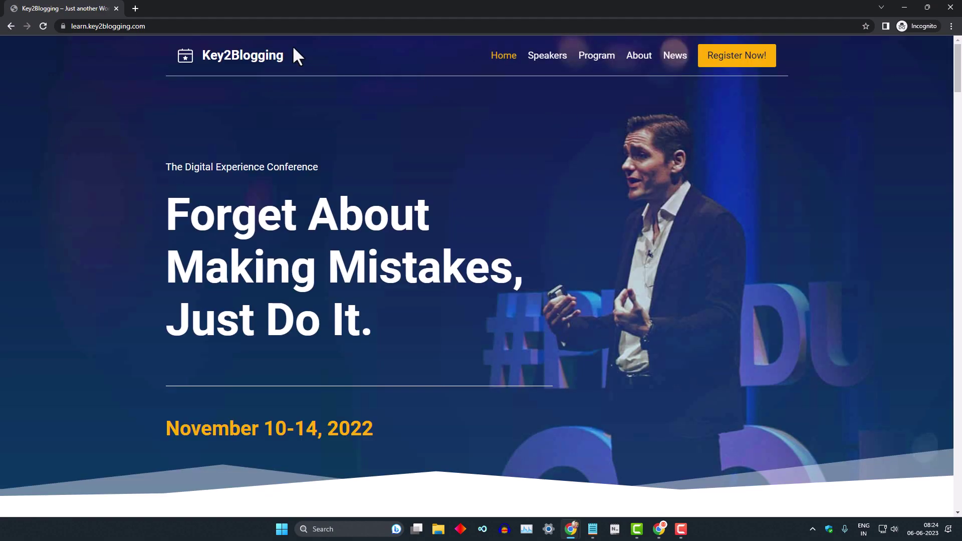
click(261, 31)
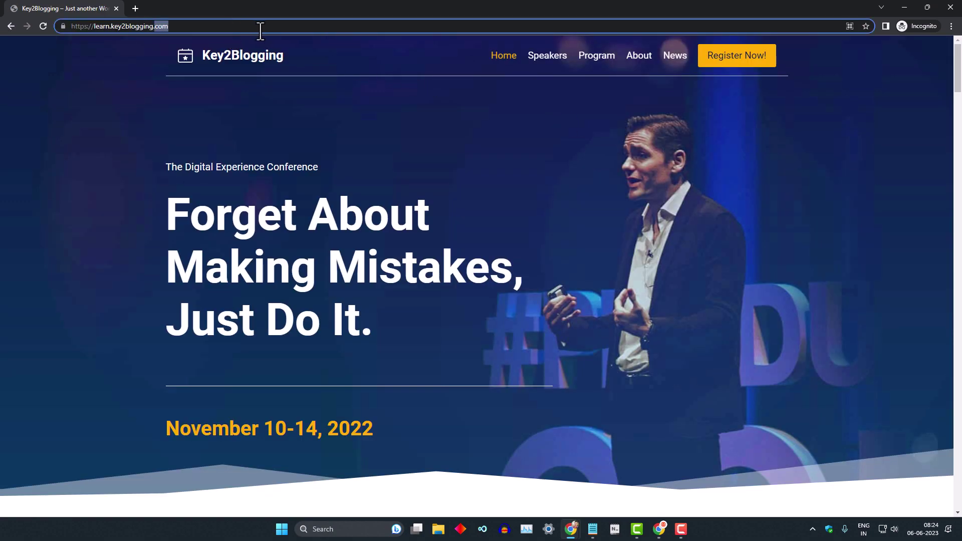
text(wp)
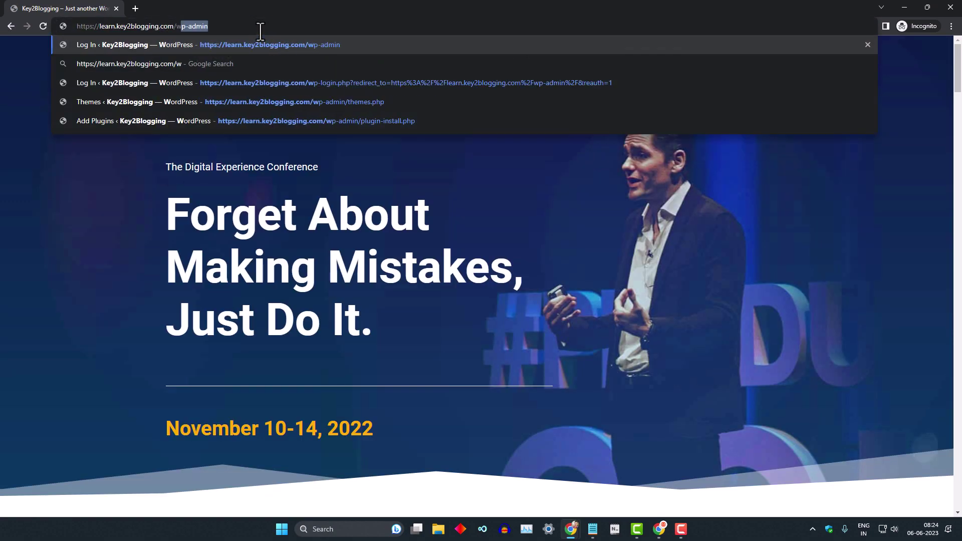
key(BackSpace)
text(-admin)
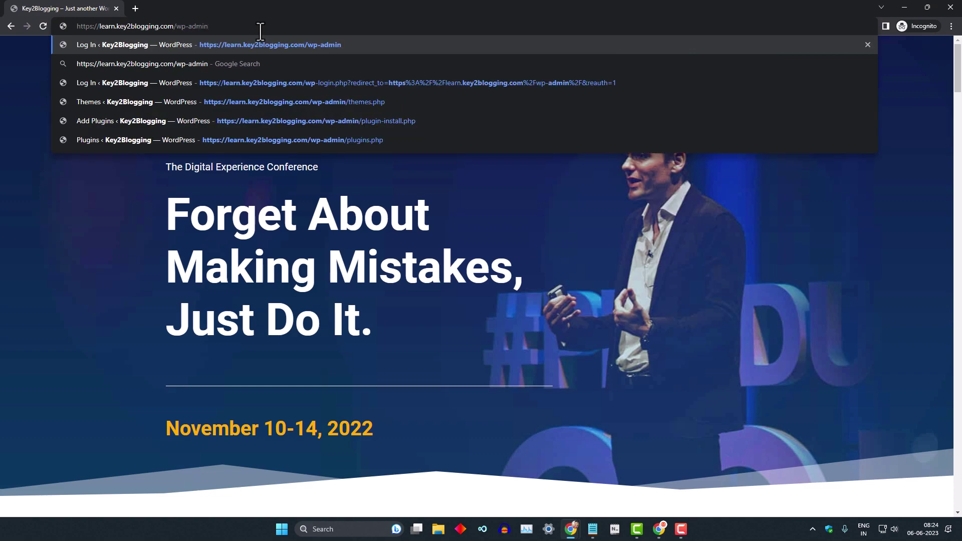
key(Return)
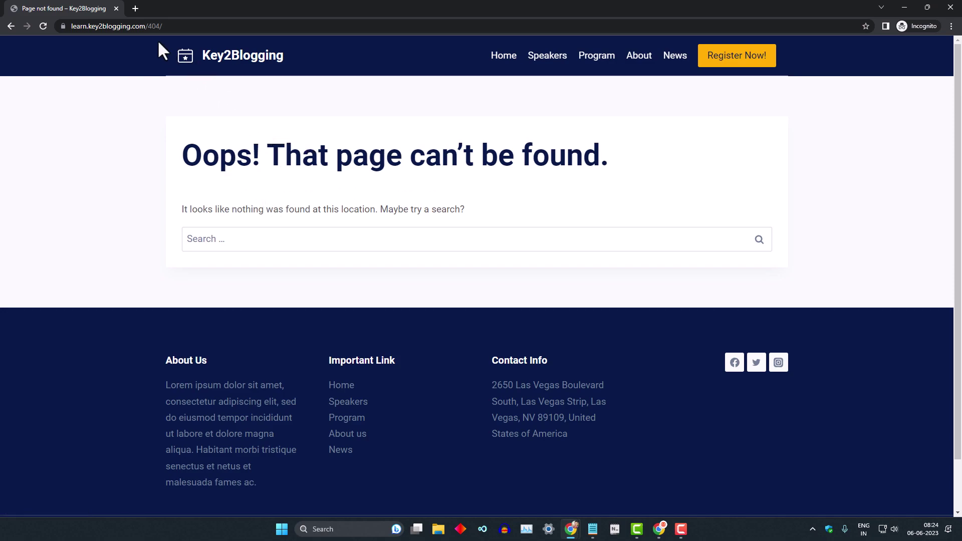
Step: Replace '404' in the address with 'learn' to reach the WordPress login page
drag(146, 26, 217, 26)
key(BackSpace)
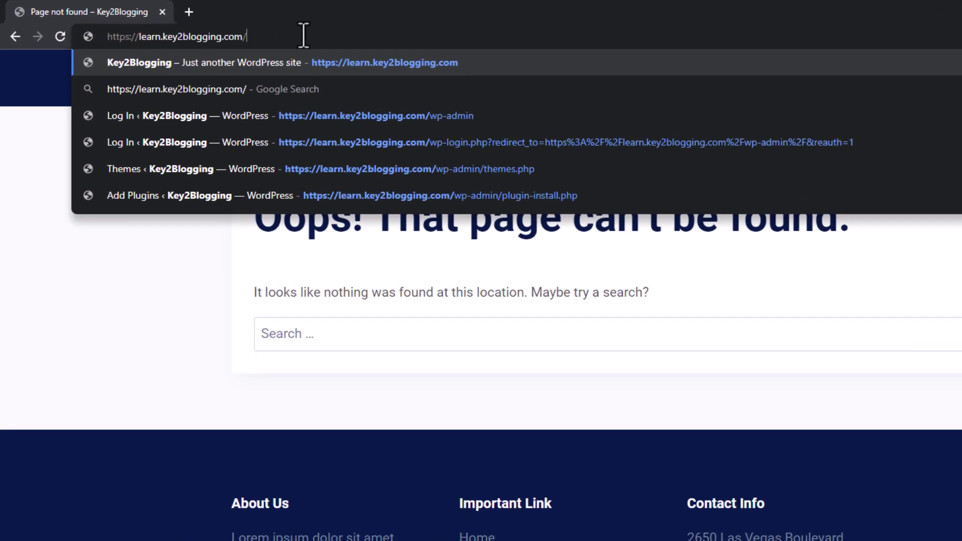
text(learn)
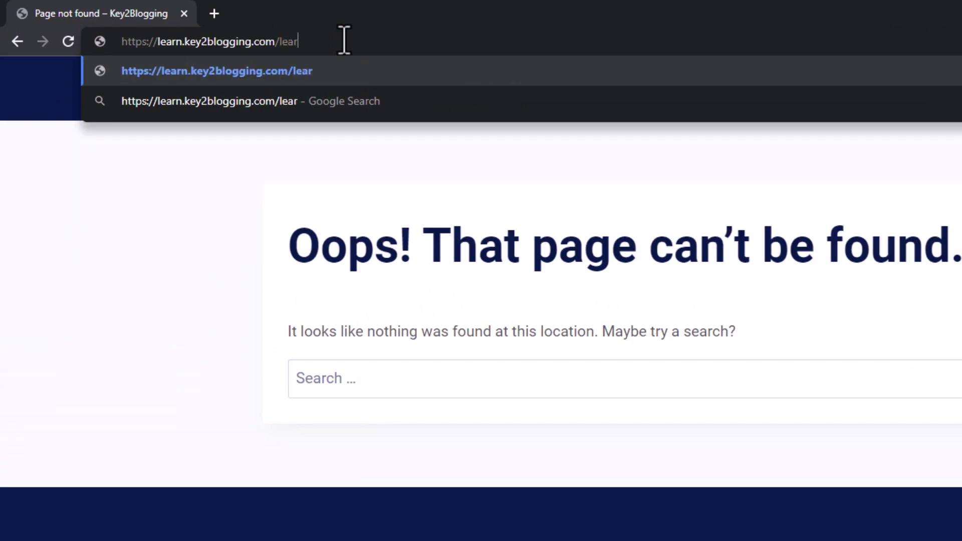
key(Return)
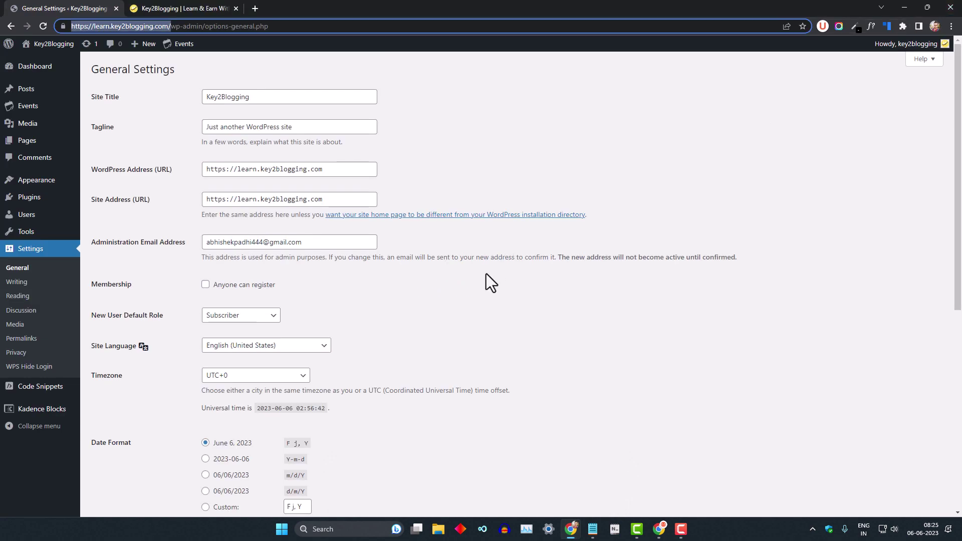
Step: Scroll General Settings down to the WPS Hide Login section and back up
scroll(401, 315, down, 7)
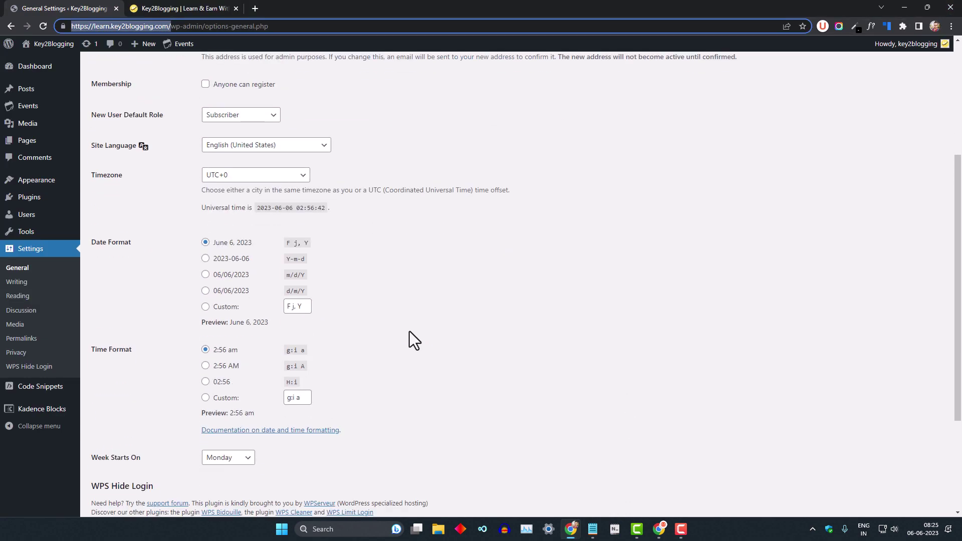
scroll(424, 321, up, 7)
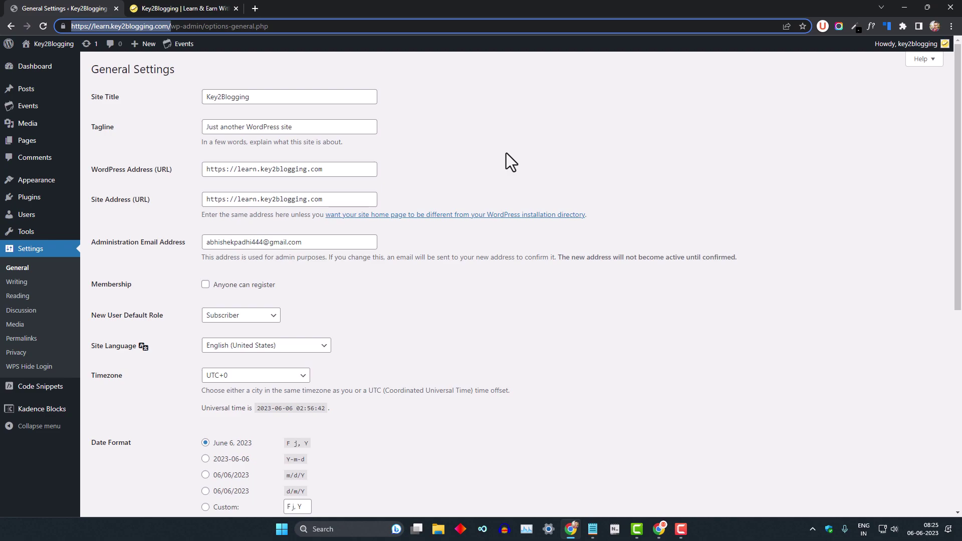
Step: Install Perfmatters from perfmatters-2.1.1 (1).zip and deactivate WPS Hide Login
mouse_move(36, 201)
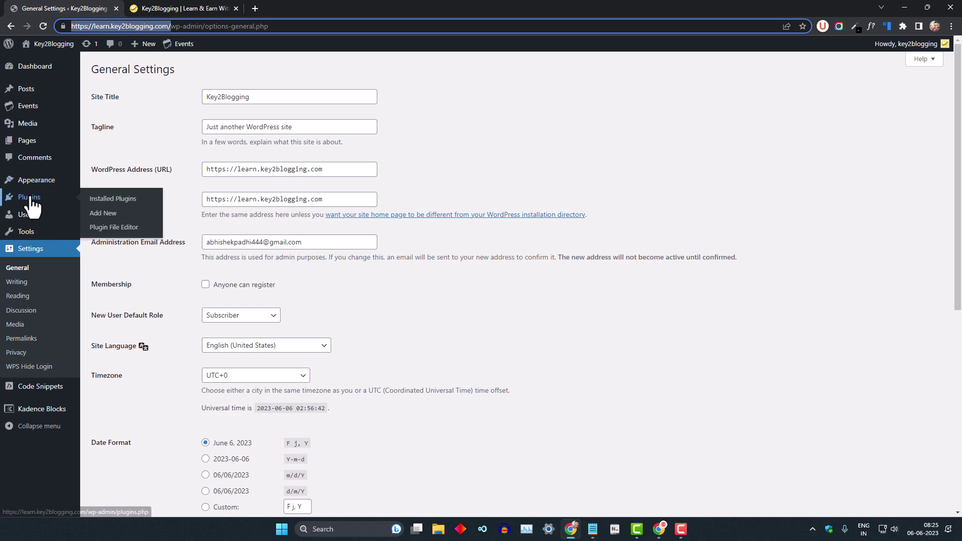
click(100, 213)
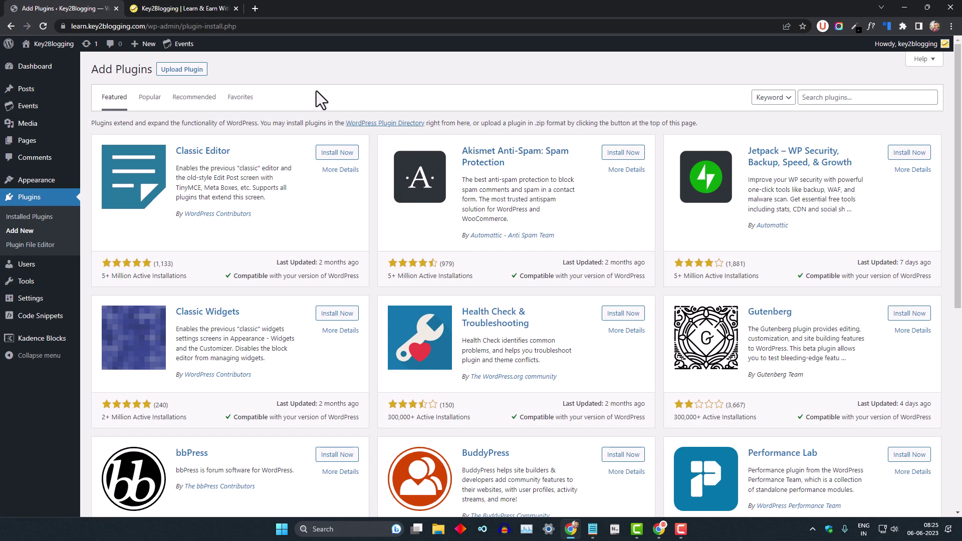
click(186, 70)
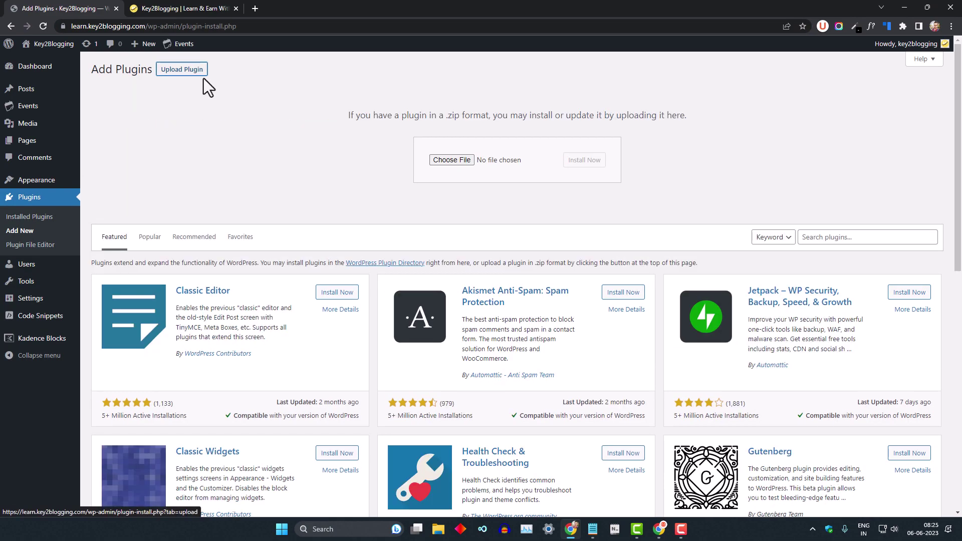
click(431, 161)
click(210, 170)
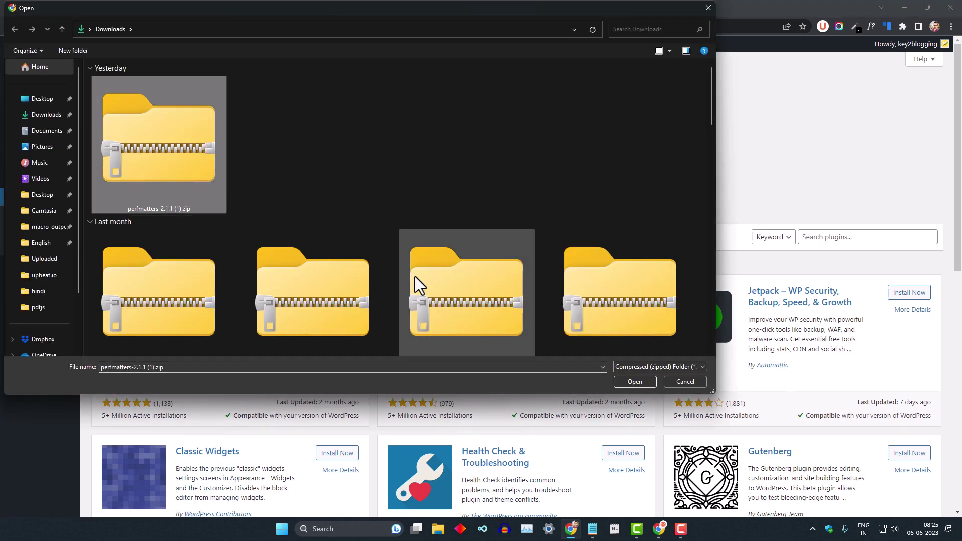
click(632, 381)
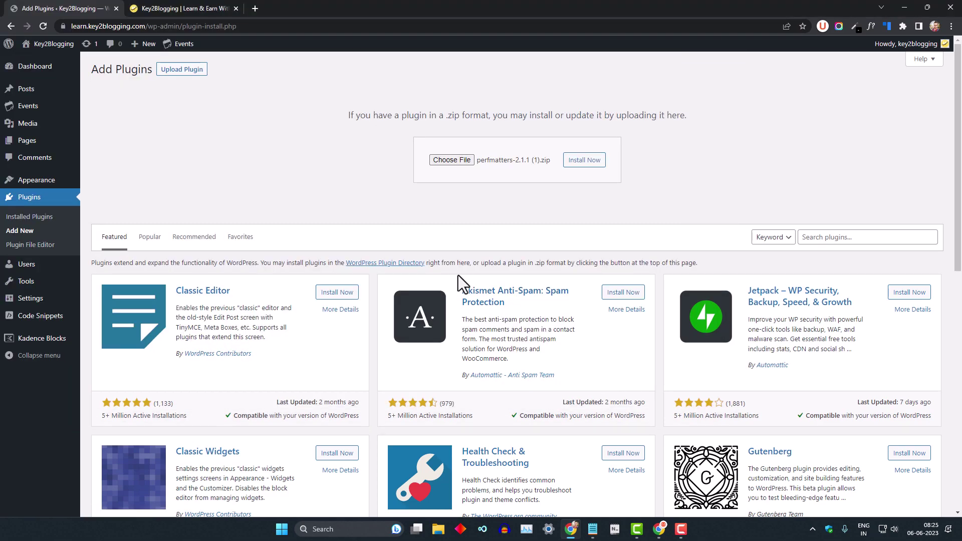
click(584, 160)
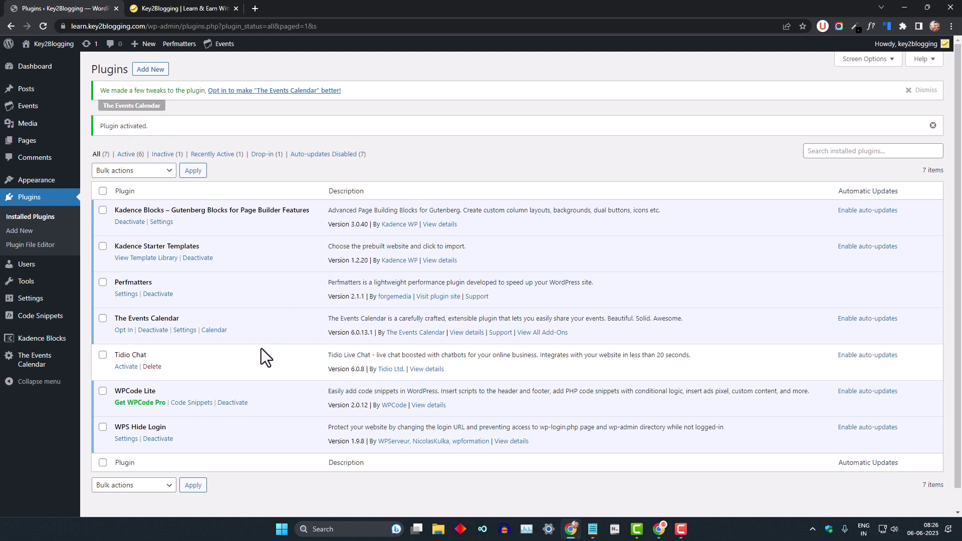
click(153, 440)
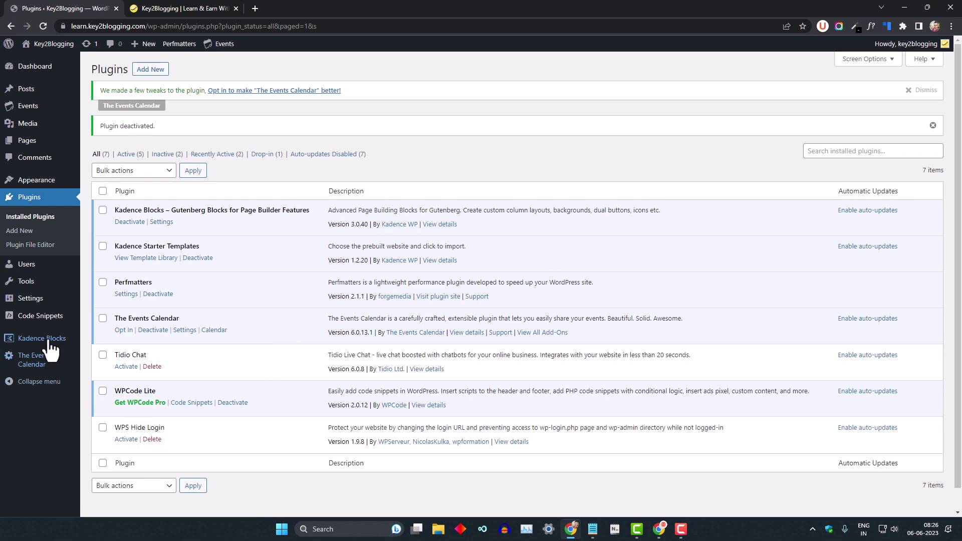
Step: Enter 'help' as the Custom Login URL in Perfmatters settings and save
mouse_move(36, 299)
click(100, 399)
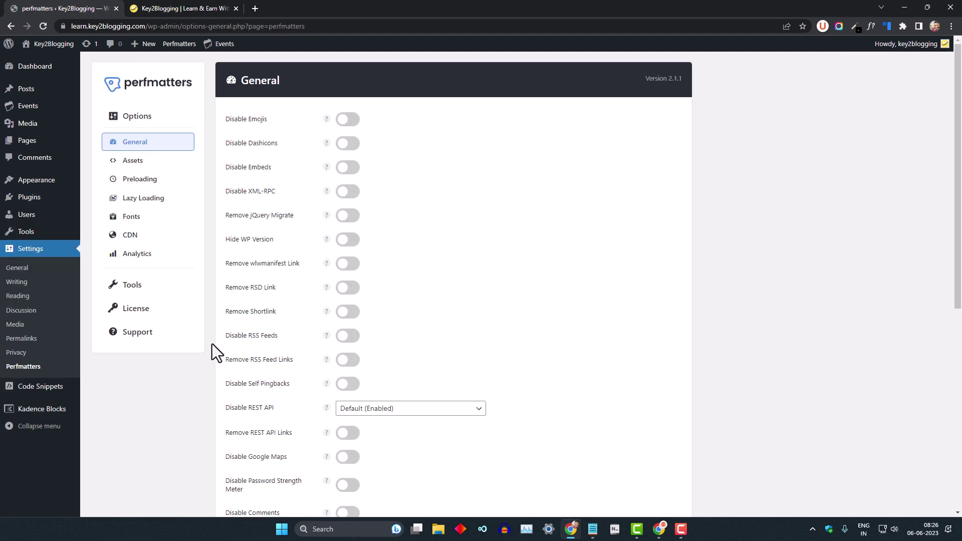
scroll(241, 306, down, 7)
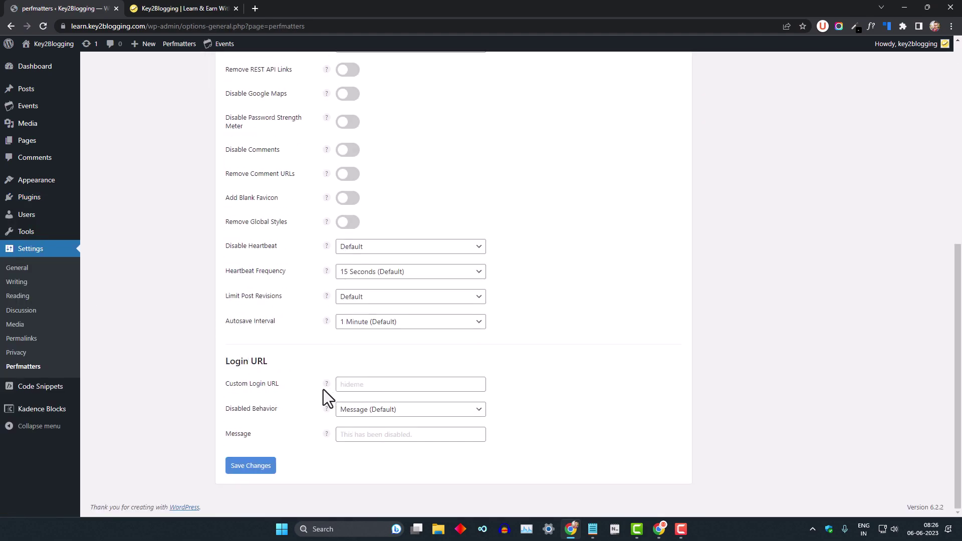
click(364, 388)
text(help)
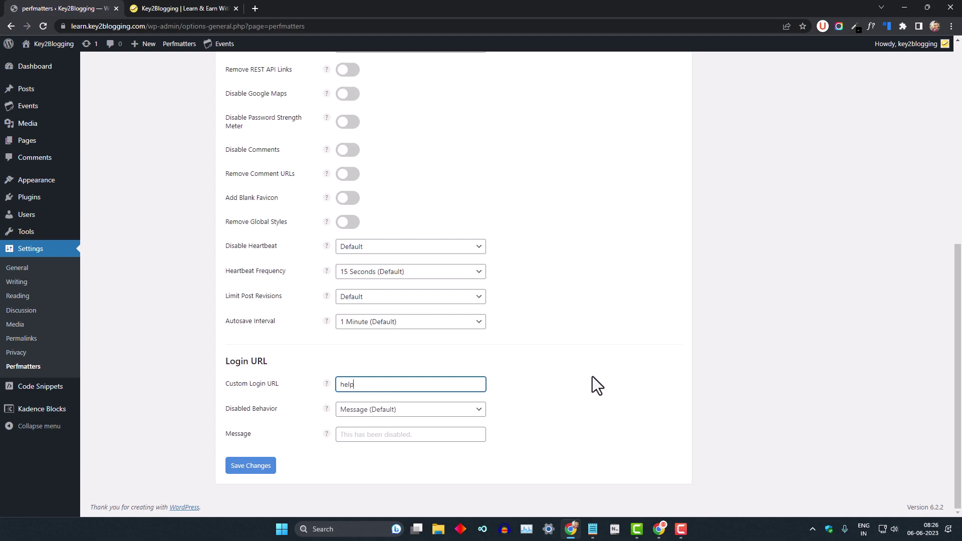
click(582, 378)
click(251, 465)
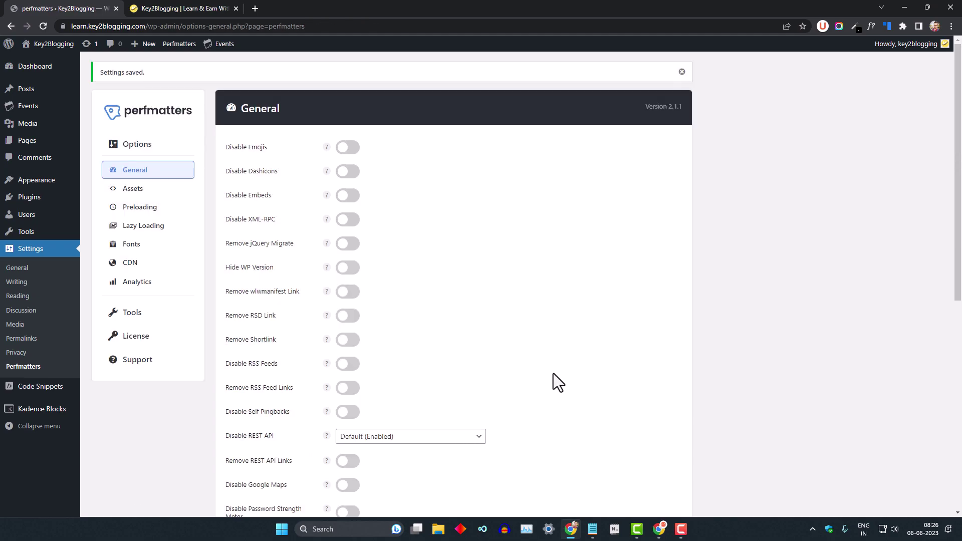
Step: Copy the site address into a new incognito window and load its /wp-admin page
drag(146, 26, 25, 23)
key(ctrl+c)
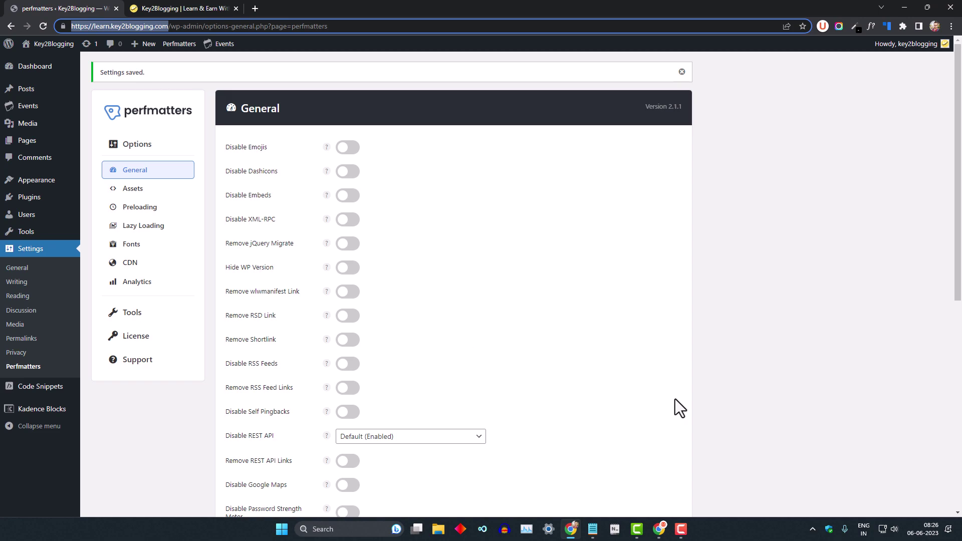
click(951, 26)
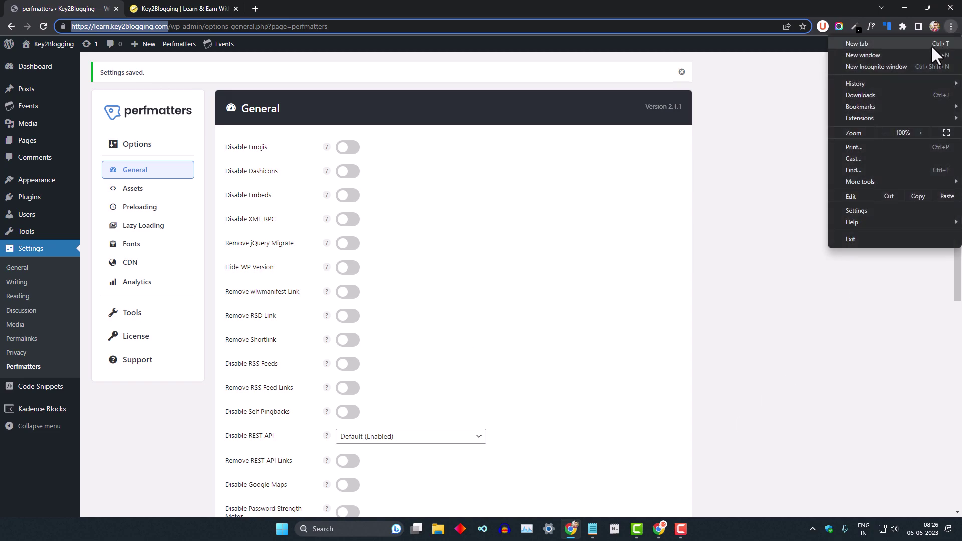
click(897, 61)
key(ctrl+v)
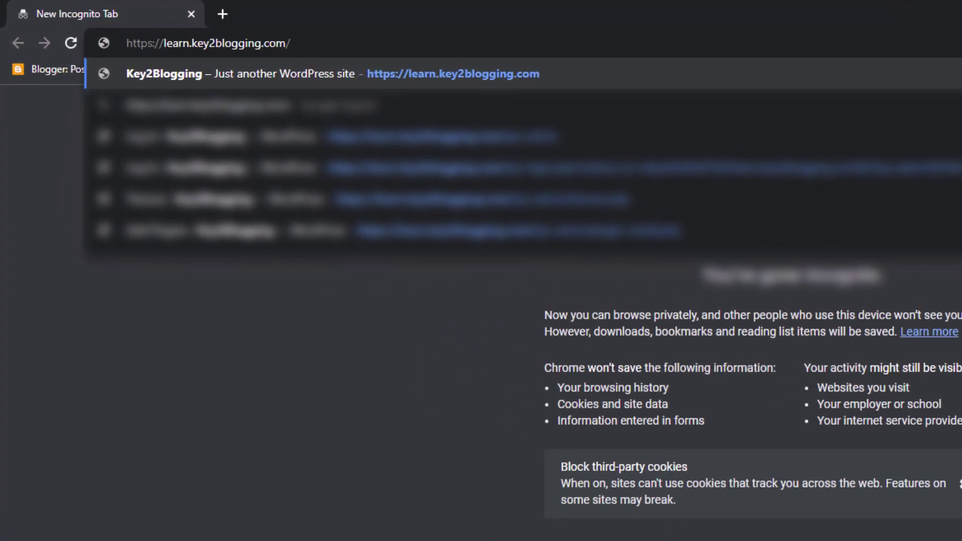
text(ho)
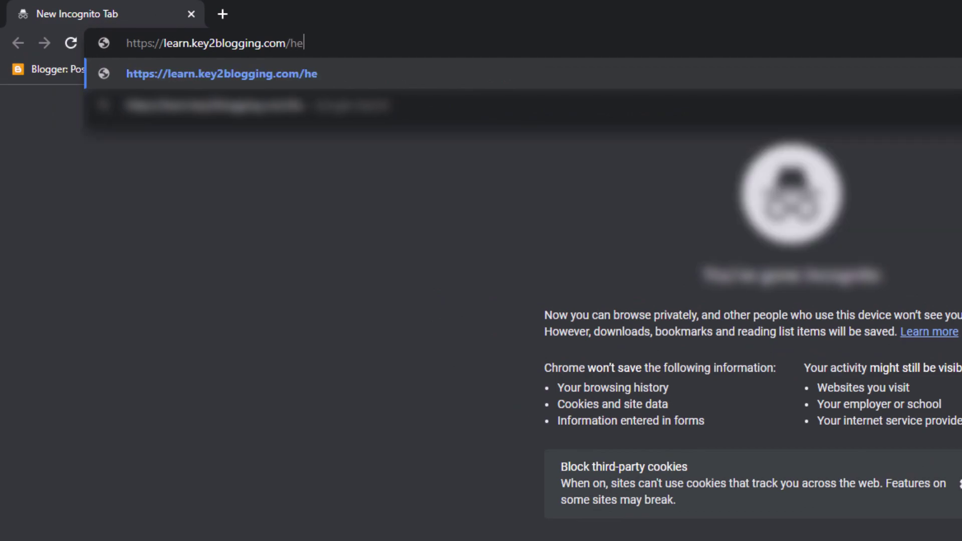
key(BackSpace)
key(BackSpace)
text(wp-admin)
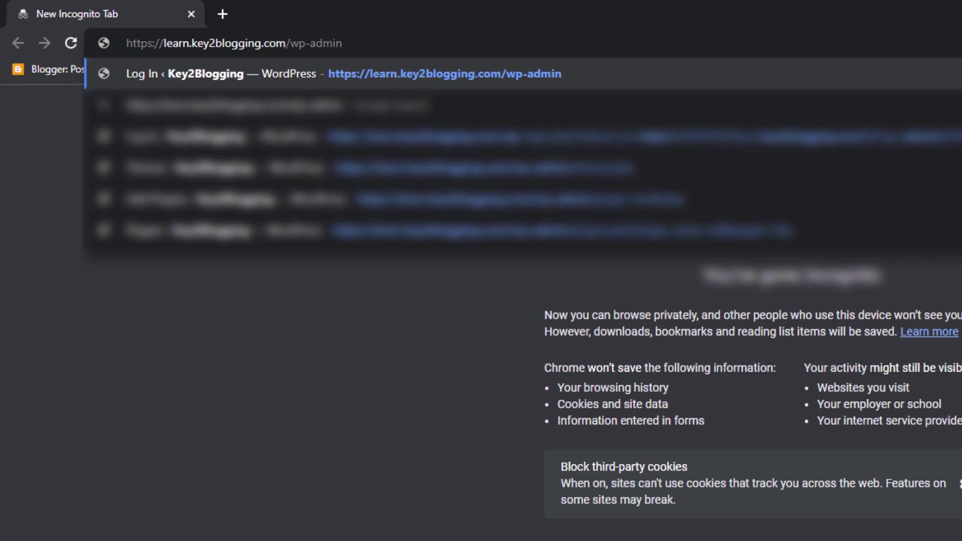
key(Return)
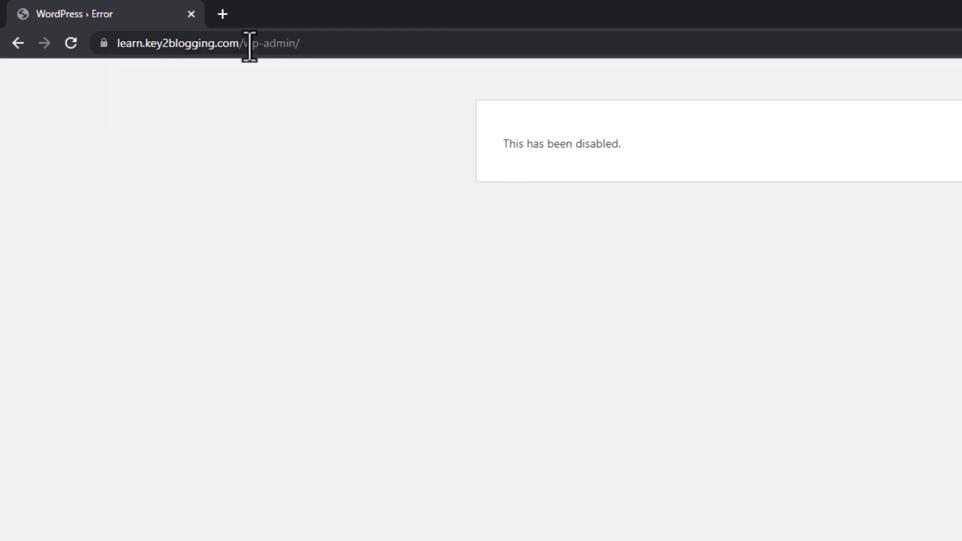
Step: Replace wp-admin with 'help' in the address to load the login form
drag(243, 43, 332, 46)
text(hel)
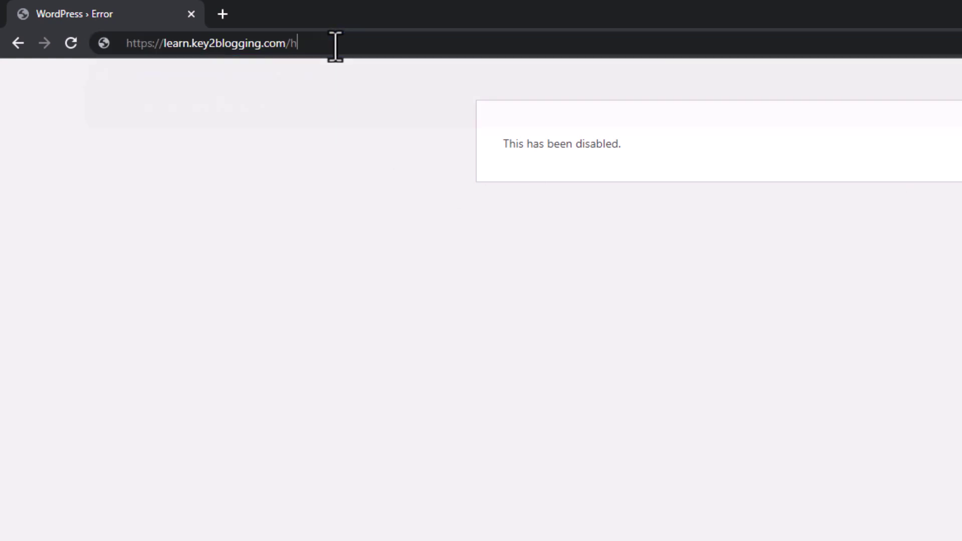
text(p)
key(Return)
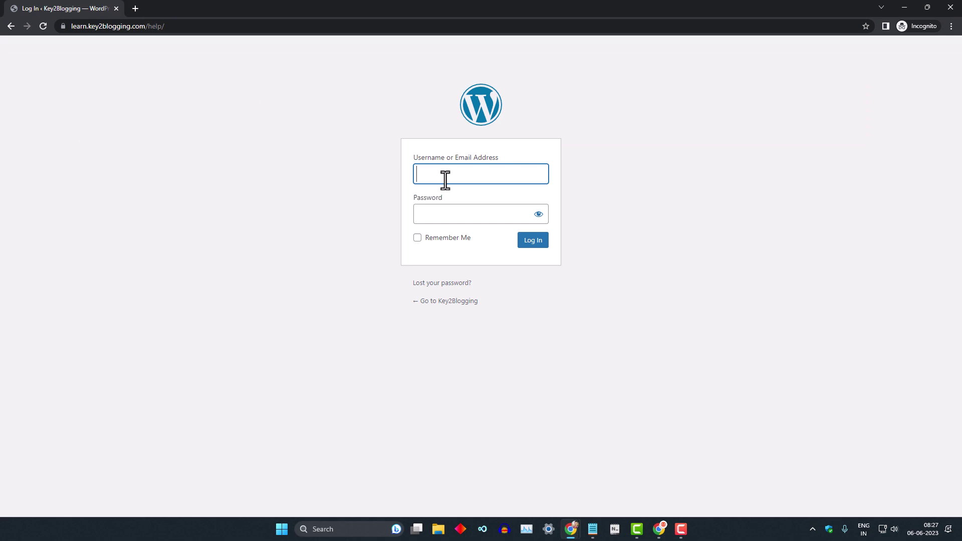
Step: Close the incognito window, check the Login URL still reads help, and open Installed Plugins
click(950, 7)
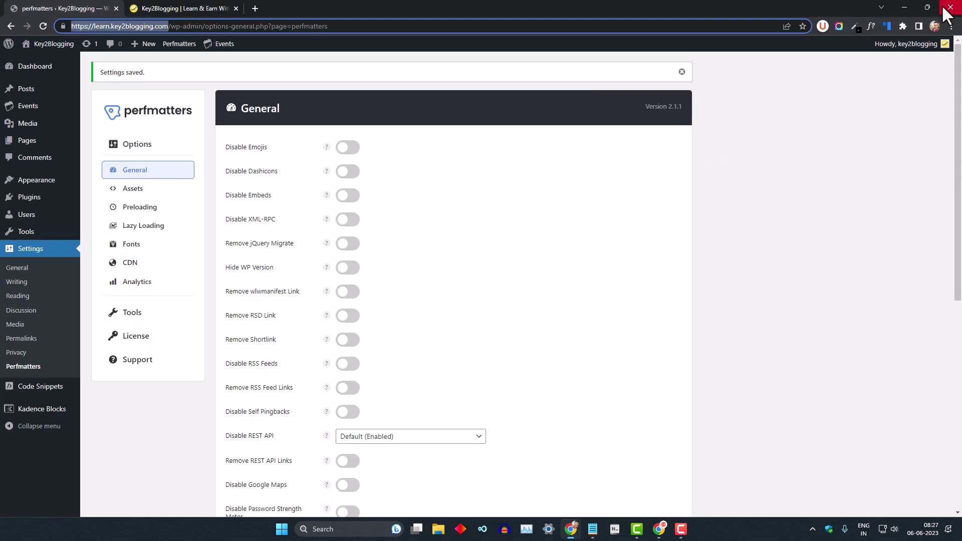
scroll(541, 233, down, 8)
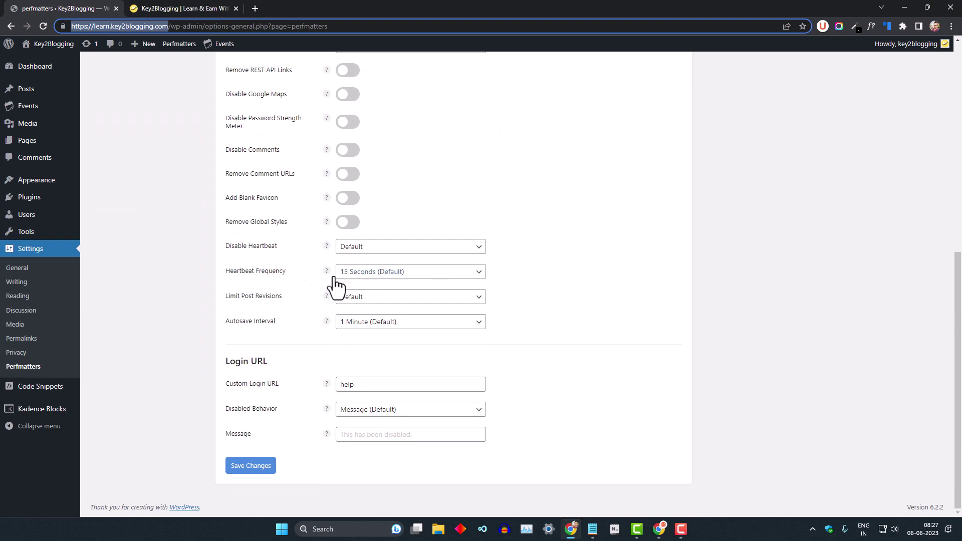
mouse_move(34, 198)
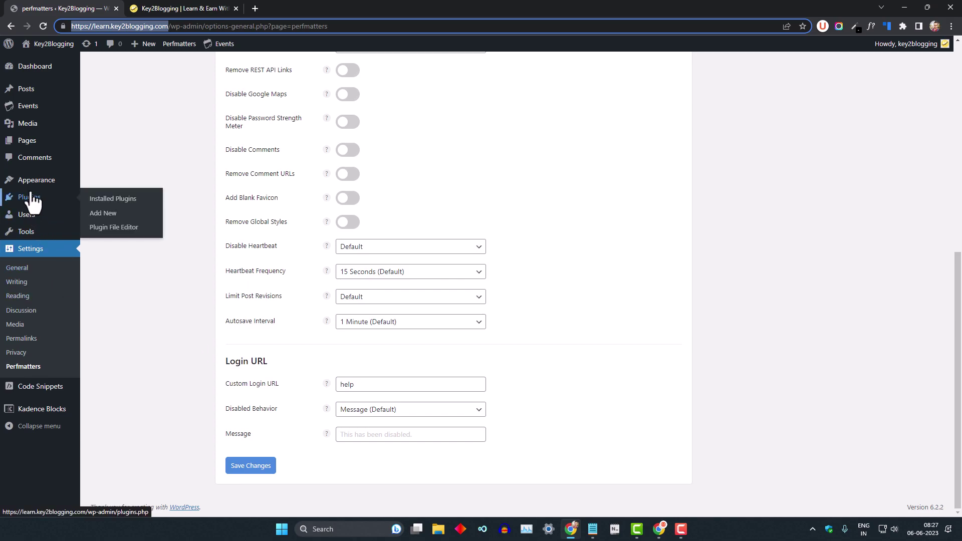
click(103, 201)
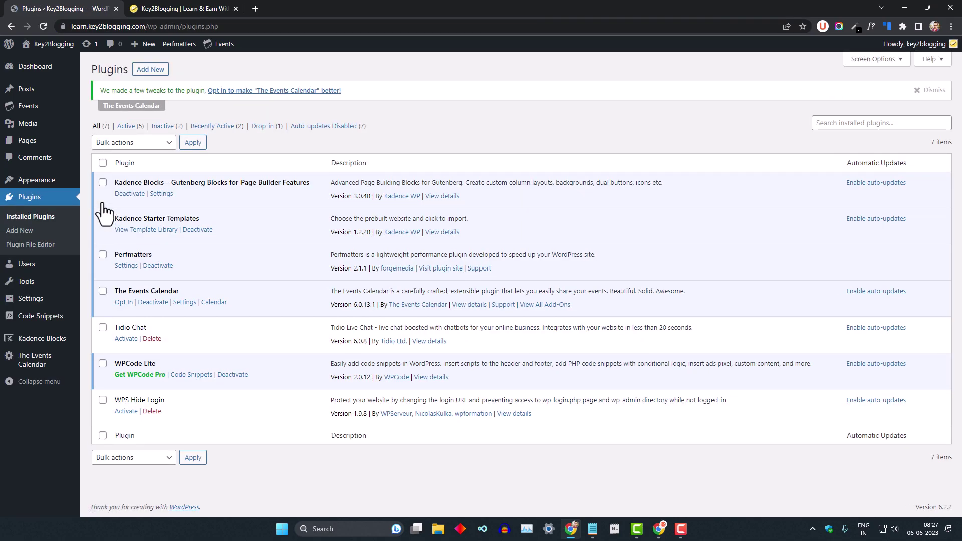